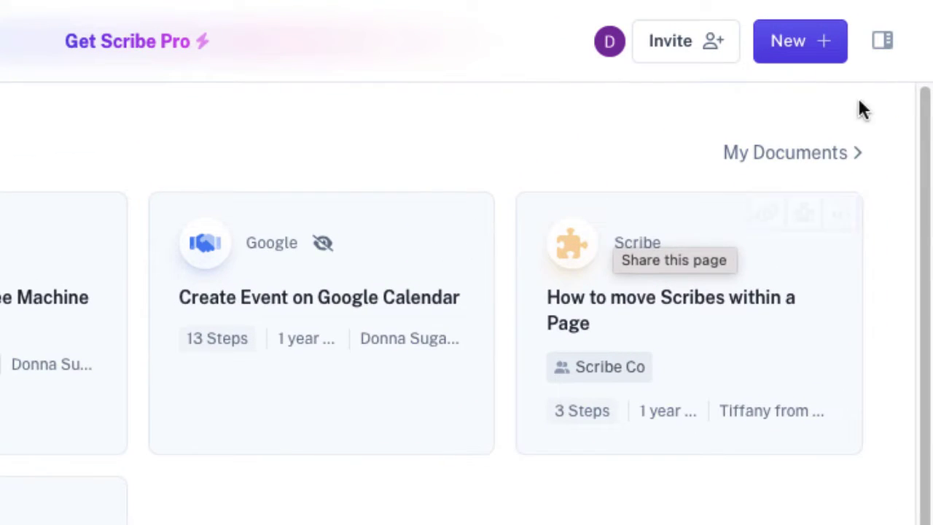
Start a new Scribe browser capture on the 'Untitled spreadsheet - Google Sheets' tab.
{"action": "left_click", "coordinate": [806, 58]}
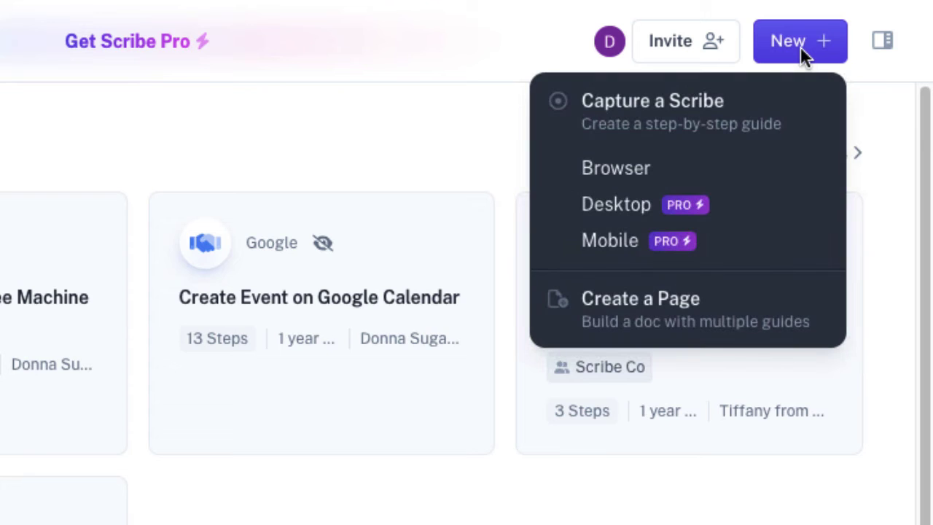
{"action": "left_click", "coordinate": [697, 168]}
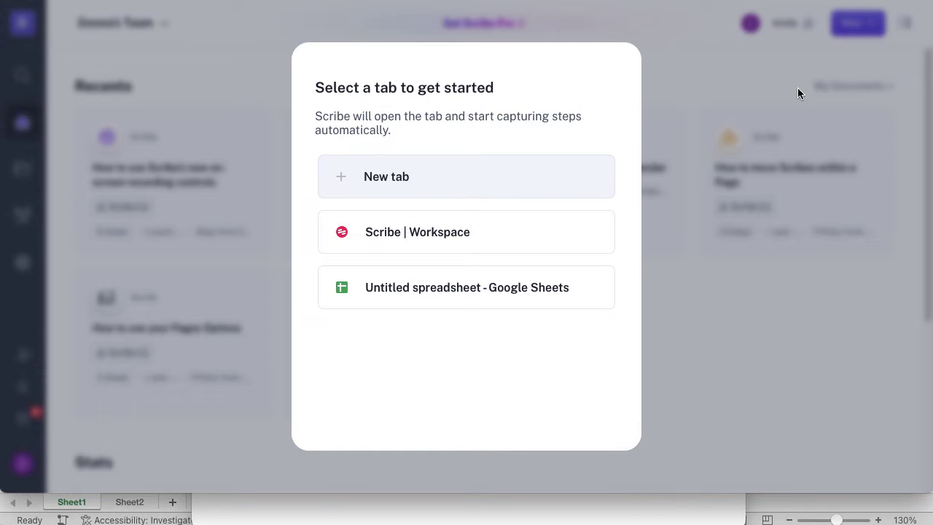
{"action": "left_click", "coordinate": [544, 299]}
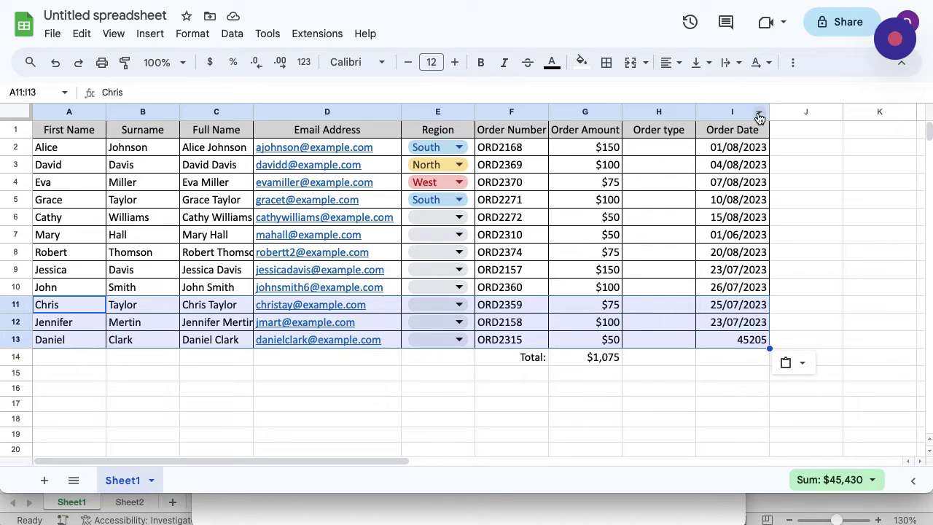
{"action": "left_click", "coordinate": [896, 41]}
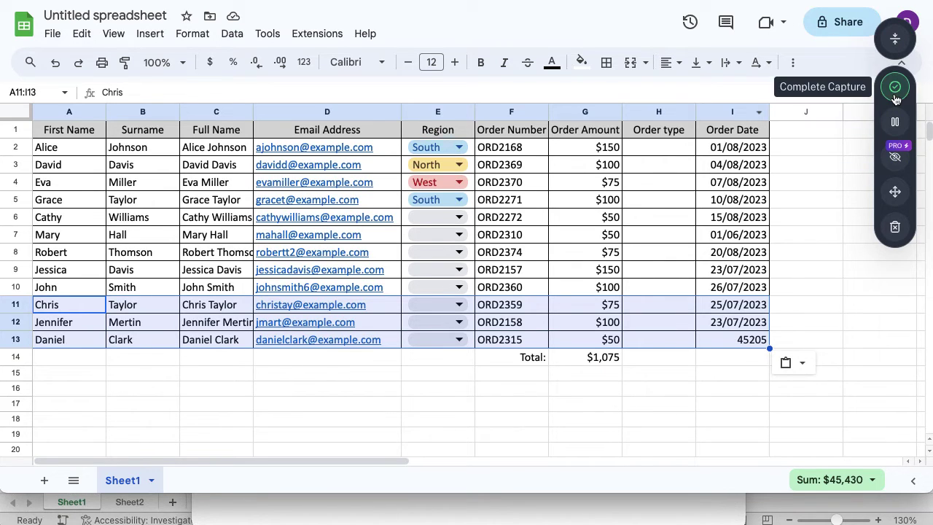
{"action": "left_click", "coordinate": [896, 192]}
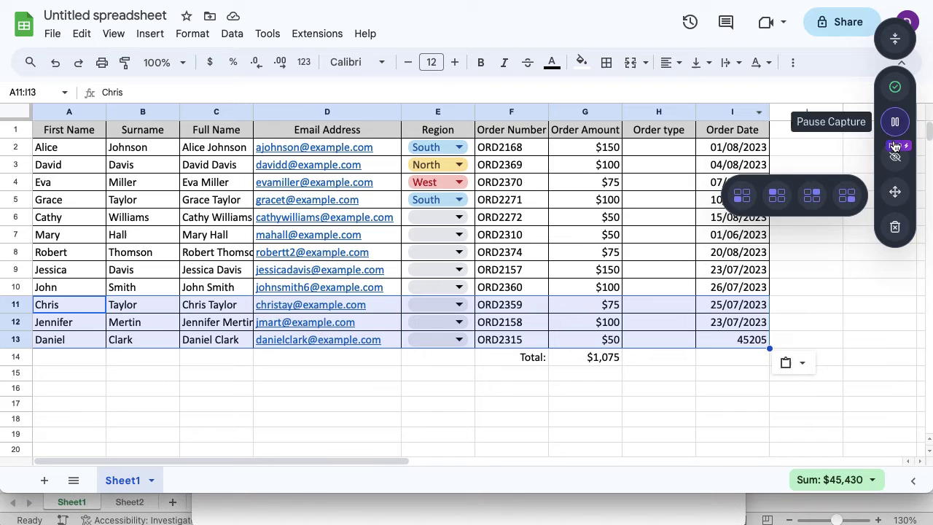
{"action": "left_click", "coordinate": [896, 39]}
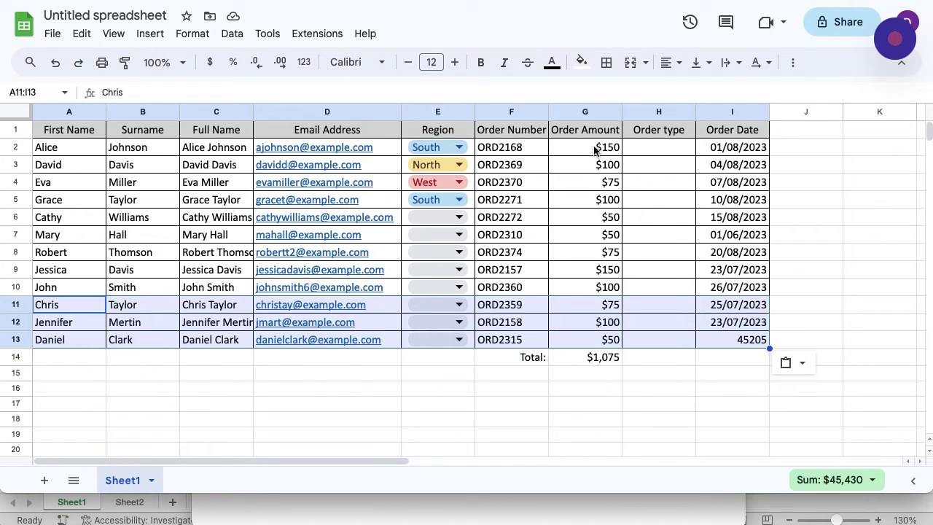
Show the Order Amounts in G2:G13 with two decimals, making the total $1,075.00.
{"action": "left_click_drag", "start_coordinate": [594, 149], "coordinate": [580, 343]}
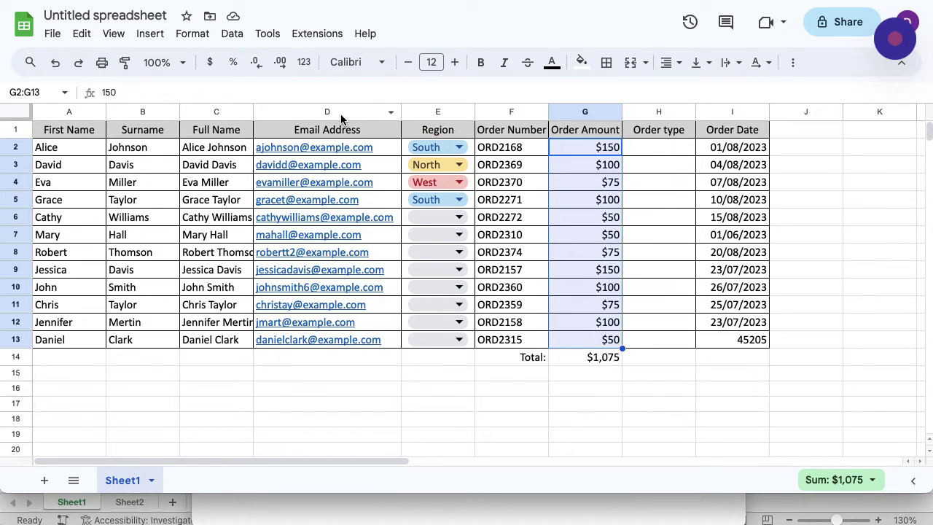
{"action": "left_click", "coordinate": [278, 63]}
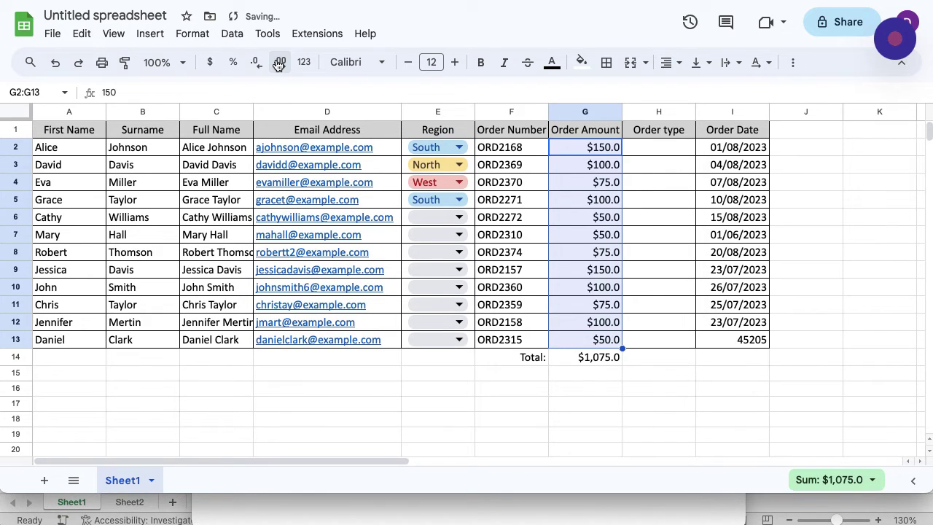
{"action": "left_click", "coordinate": [278, 64]}
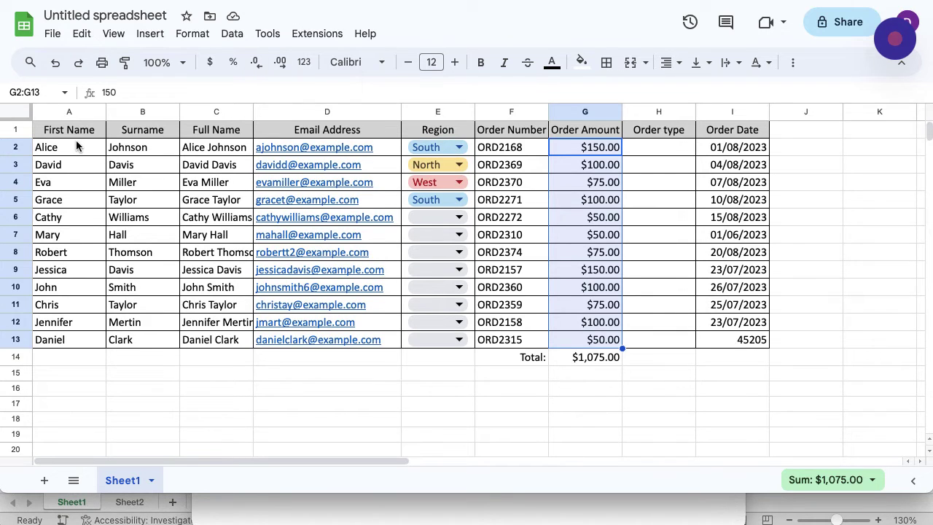
Make the first names and surnames in A2:B13 red.
{"action": "left_click_drag", "start_coordinate": [76, 146], "coordinate": [129, 342]}
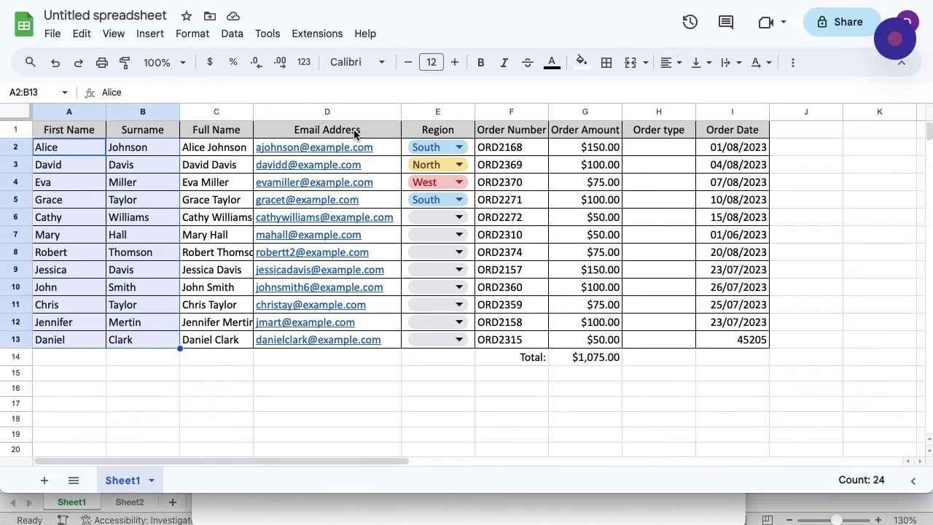
{"action": "left_click", "coordinate": [552, 64]}
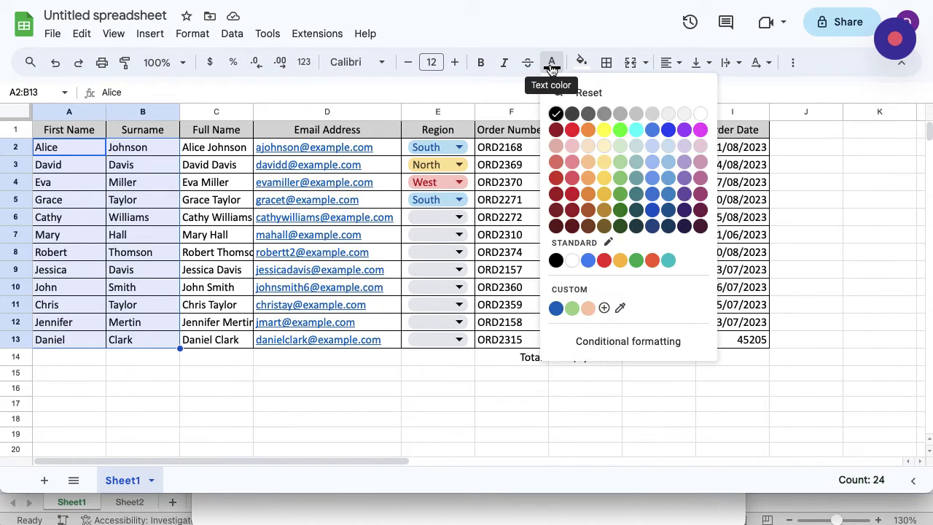
{"action": "left_click", "coordinate": [571, 130]}
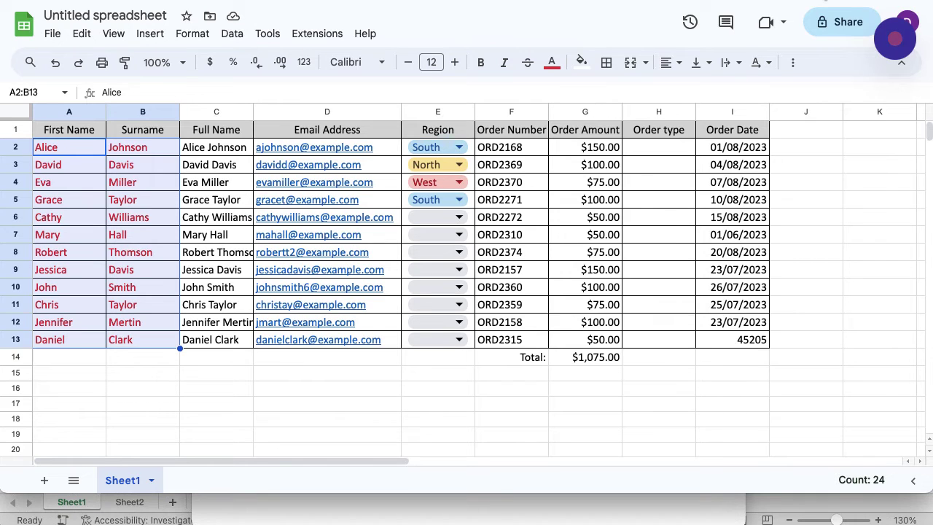
End the recording with Complete Capture to generate the 7-step guide.
{"action": "left_click", "coordinate": [895, 41]}
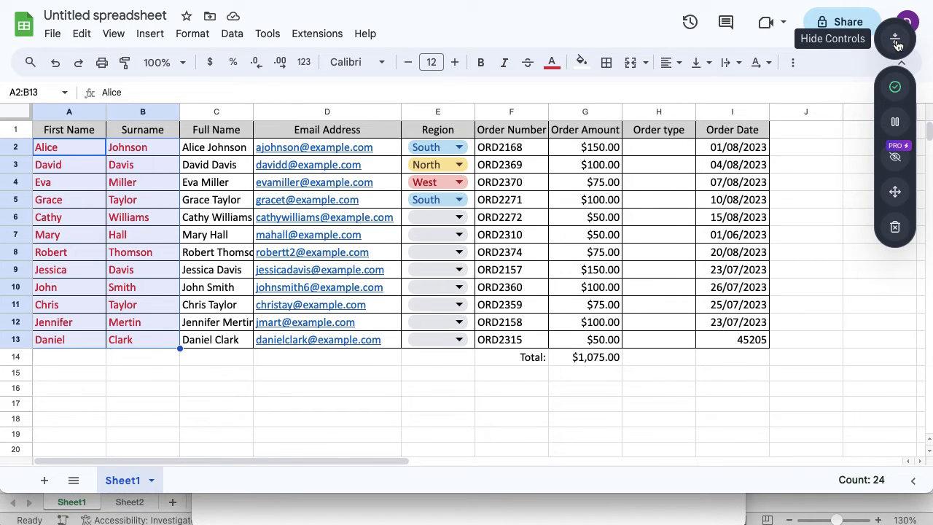
{"action": "left_click", "coordinate": [896, 89]}
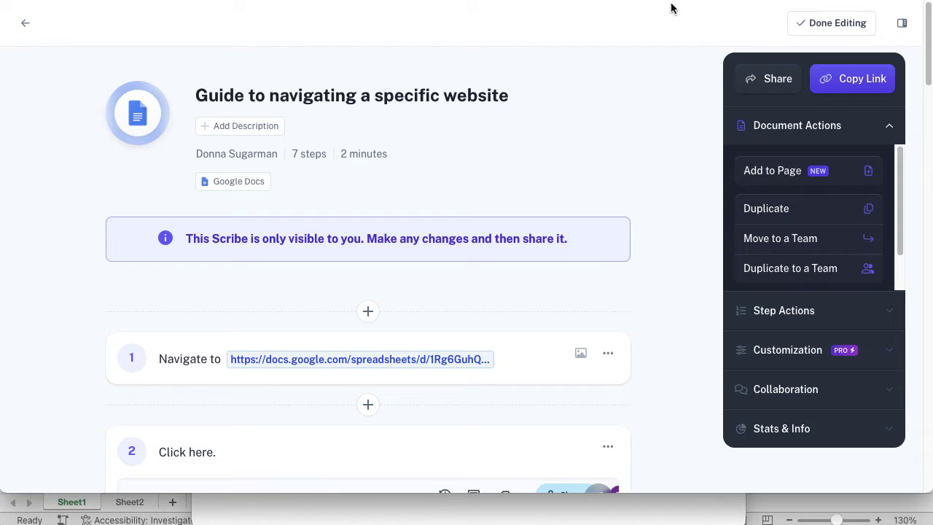
Replace the guide's original title with 'Google Sheets Edits'.
{"action": "left_click", "coordinate": [504, 100]}
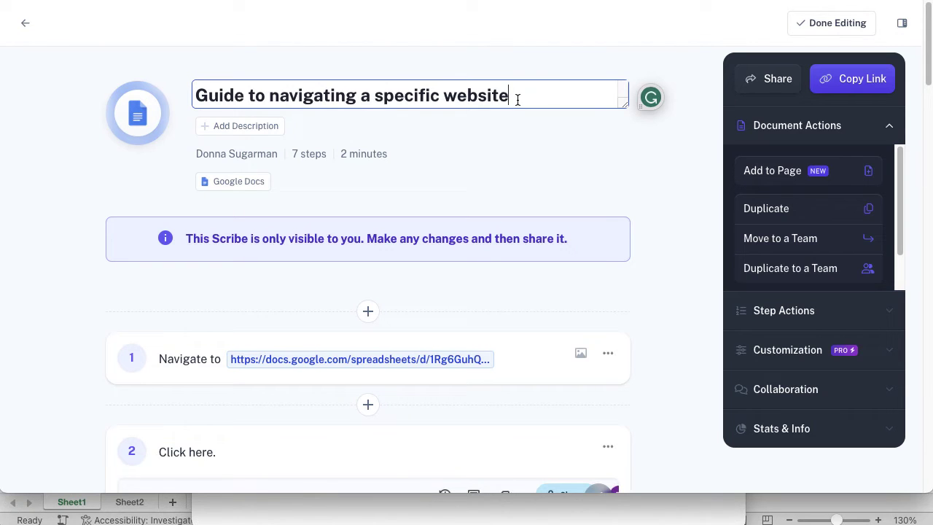
{"action": "left_click_drag", "start_coordinate": [513, 95], "coordinate": [194, 99]}
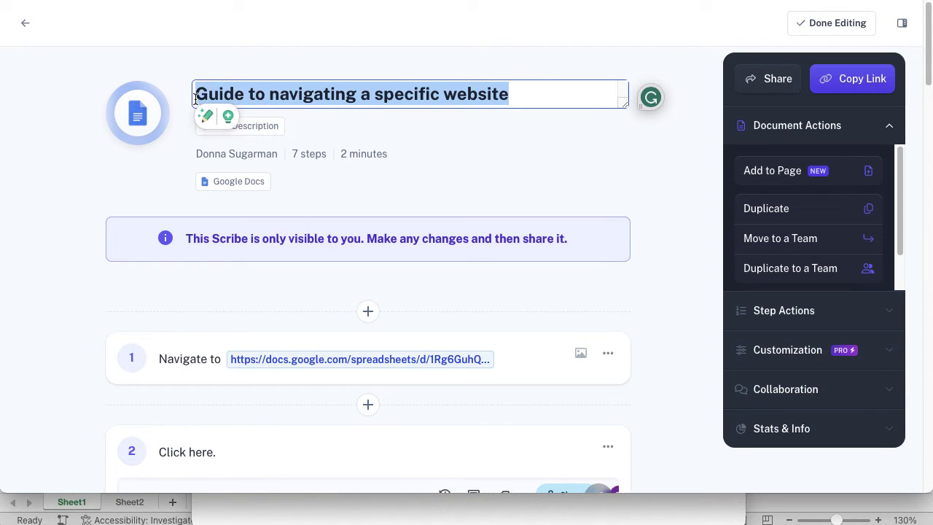
{"action": "type", "text": "Goo"}
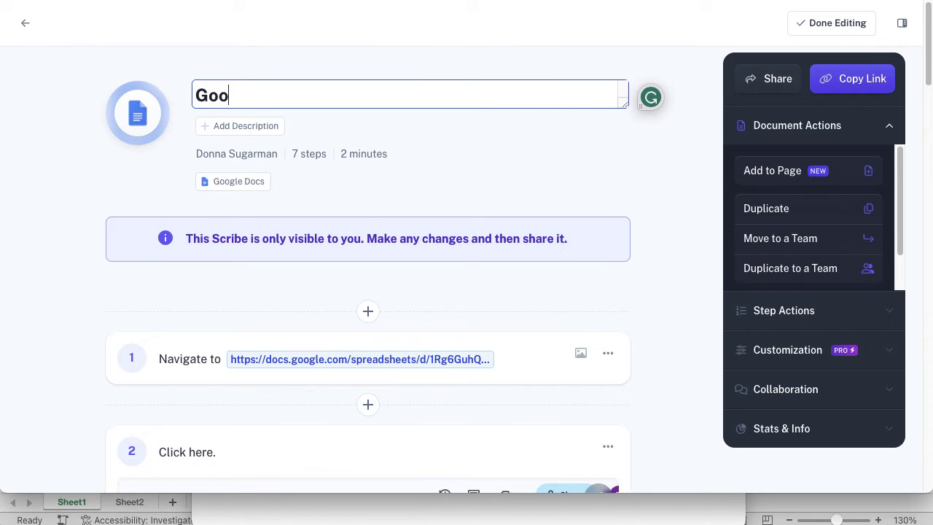
{"action": "type", "text": "gle She"}
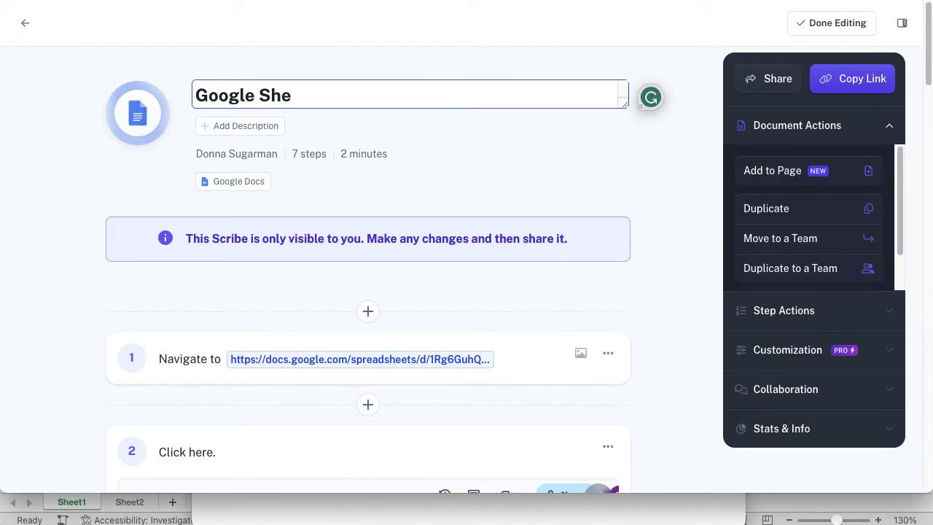
{"action": "type", "text": "ets Edits"}
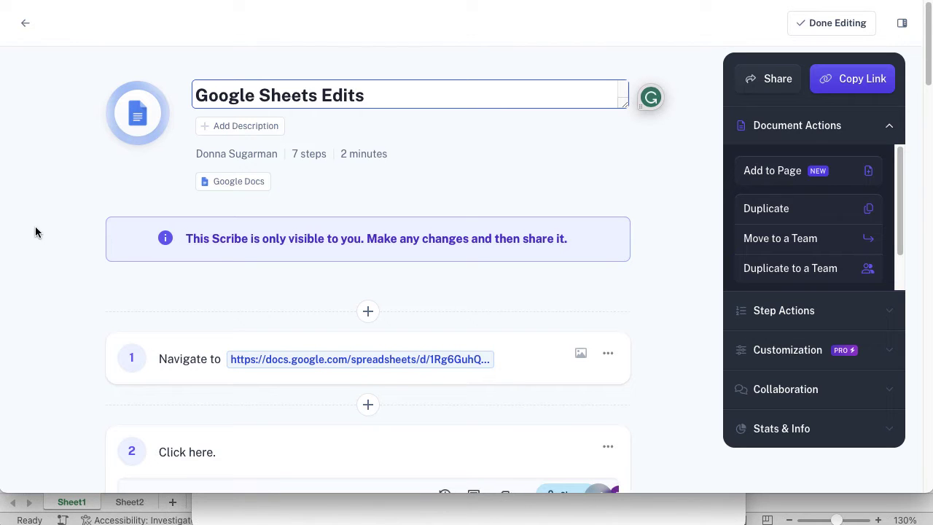
Put step 2's 'Click here.' text into edit mode and move the Grammarly badge to the bottom-right.
{"action": "scroll", "coordinate": [46, 299], "scroll_direction": "down", "scroll_amount": 1}
{"action": "scroll", "coordinate": [46, 302], "scroll_direction": "down", "scroll_amount": 2}
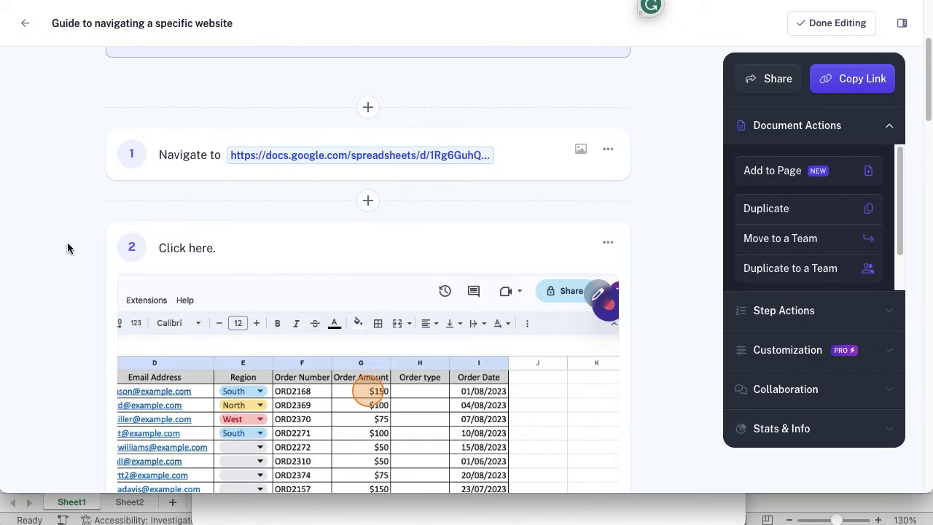
{"action": "scroll", "coordinate": [54, 283], "scroll_direction": "down", "scroll_amount": 2}
{"action": "scroll", "coordinate": [52, 283], "scroll_direction": "down", "scroll_amount": 1}
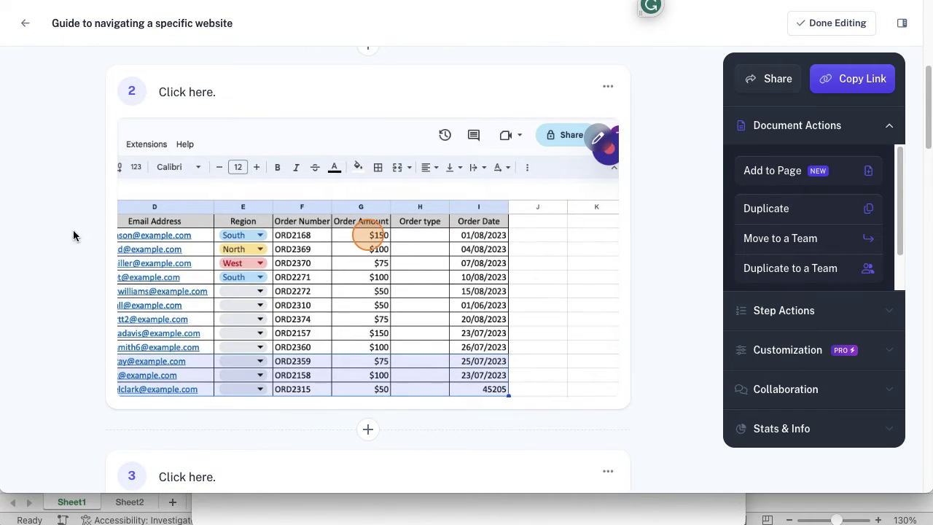
{"action": "left_click", "coordinate": [231, 99]}
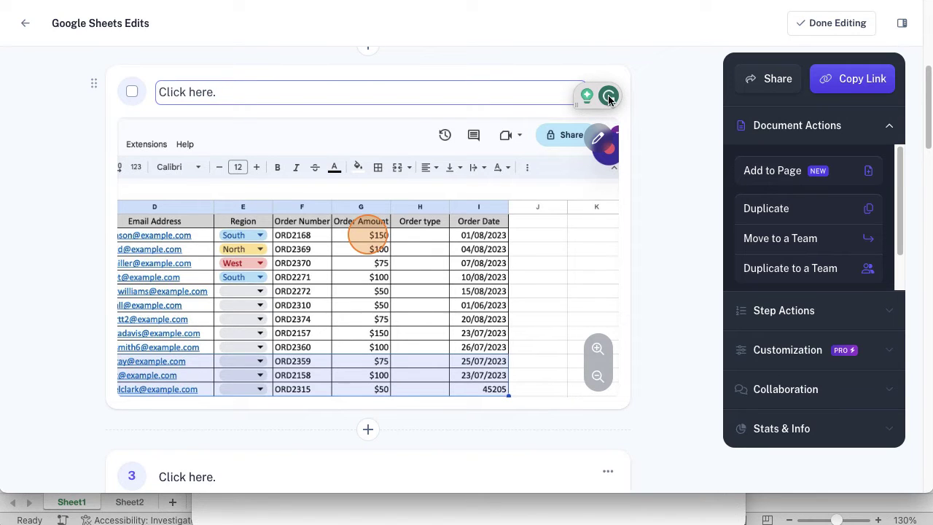
{"action": "left_click_drag", "start_coordinate": [610, 100], "coordinate": [917, 486]}
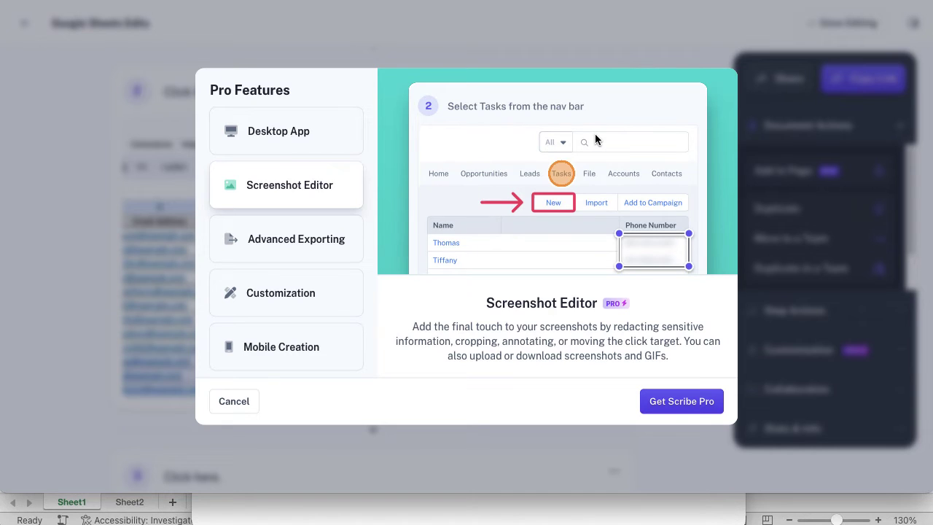
Dismiss the Pro Features prompt and magnify step 2's screenshot around the Order Amount column.
{"action": "left_click", "coordinate": [242, 410]}
{"action": "mouse_move", "coordinate": [612, 376]}
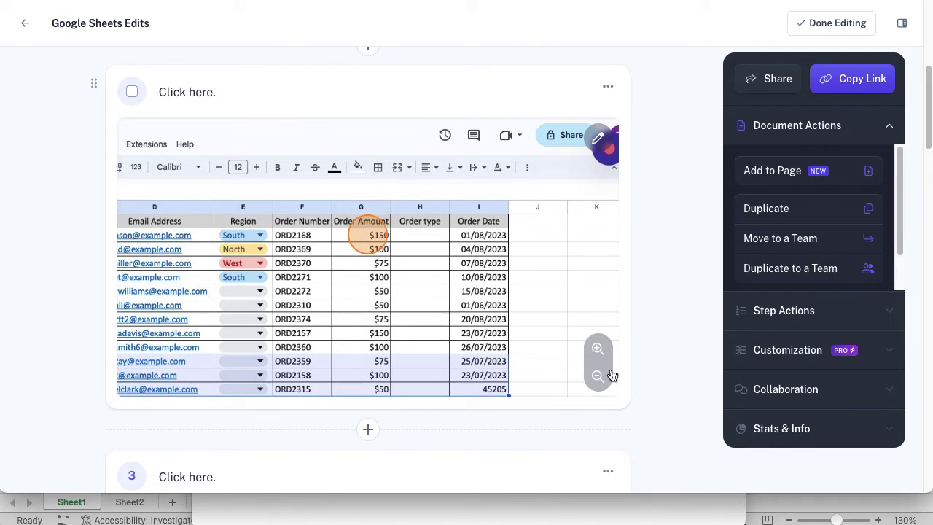
{"action": "left_click", "coordinate": [602, 348]}
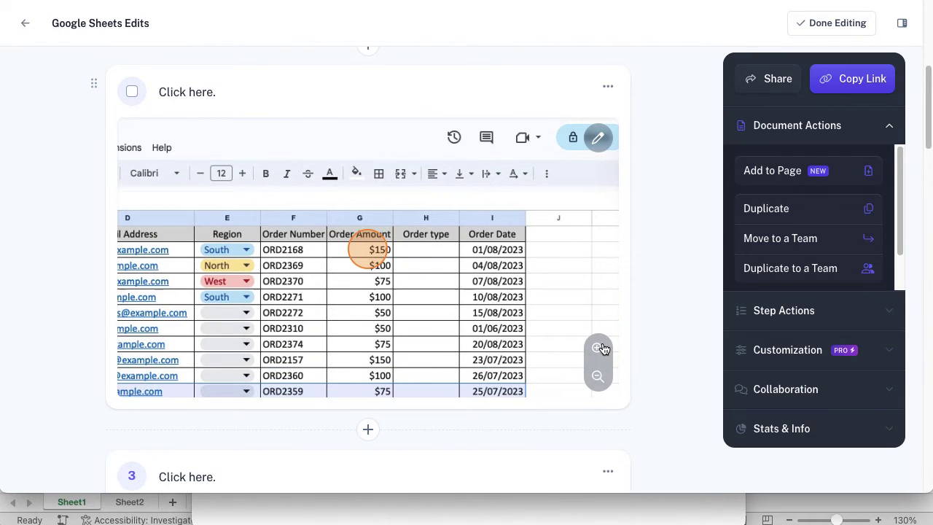
{"action": "left_click", "coordinate": [132, 93]}
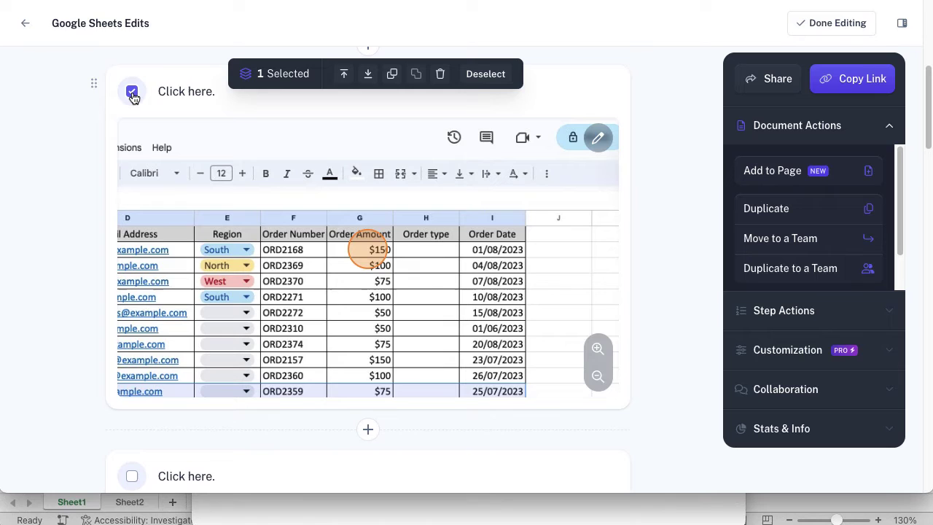
{"action": "left_click", "coordinate": [133, 95]}
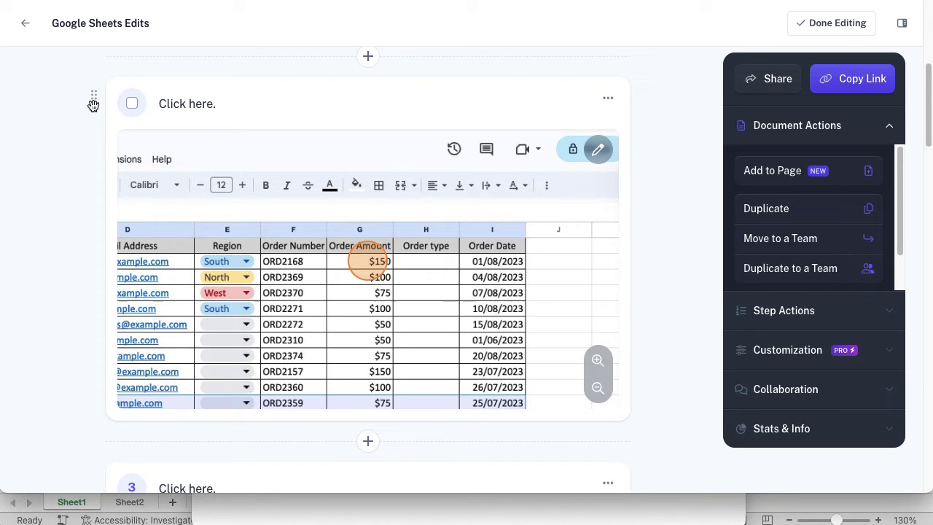
{"action": "left_click", "coordinate": [609, 100]}
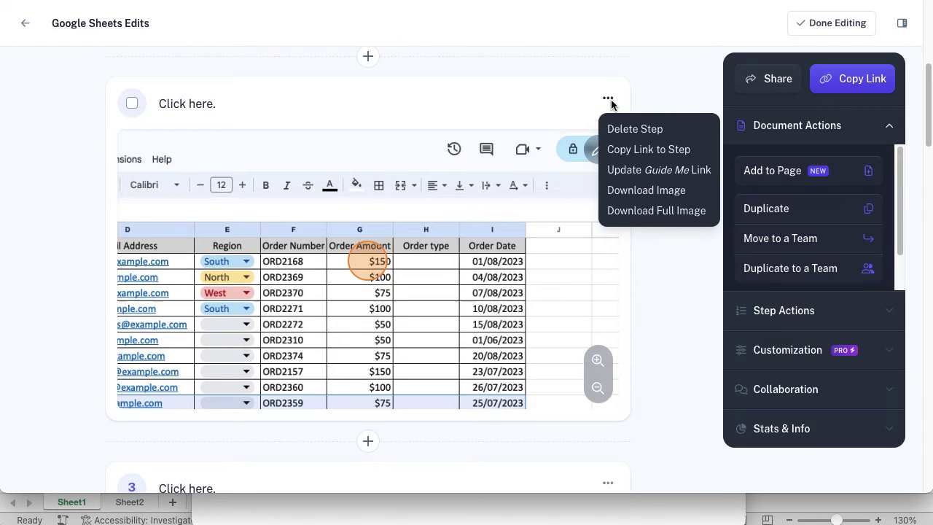
Change step 3's title from 'Click here.' to 'Click the Increase Decimal Places button.'.
{"action": "left_click", "coordinate": [673, 362]}
{"action": "scroll", "coordinate": [673, 361], "scroll_direction": "down", "scroll_amount": 5}
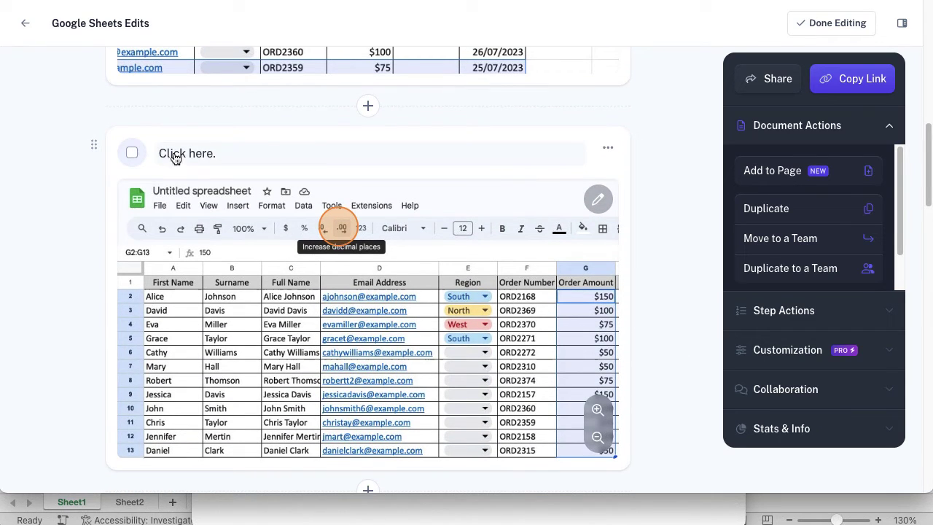
{"action": "left_click", "coordinate": [210, 154]}
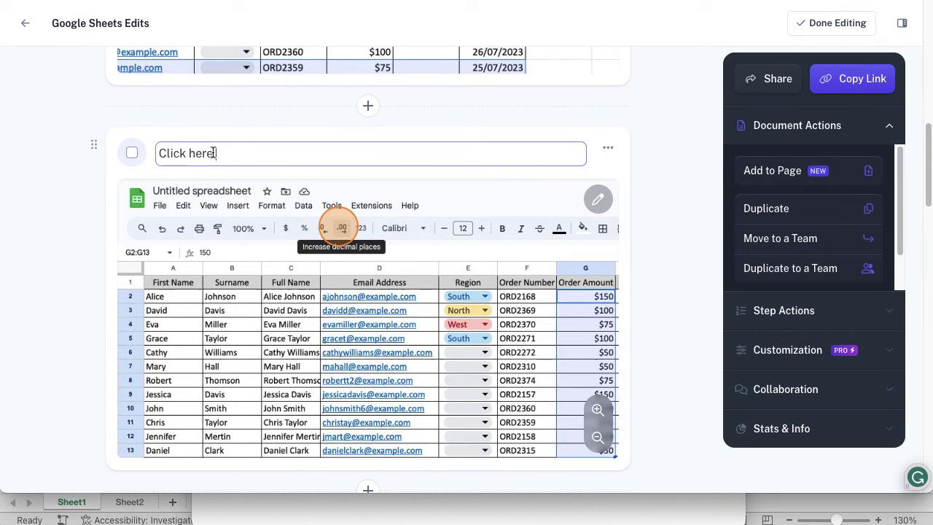
{"action": "key", "text": "BackSpace"}
{"action": "key", "text": "BackSpace"}
{"action": "key", "text": "BackSpace"}
{"action": "key", "text": "BackSpace"}
{"action": "key", "text": "BackSpace"}
{"action": "type", "text": "the Increase Dec"}
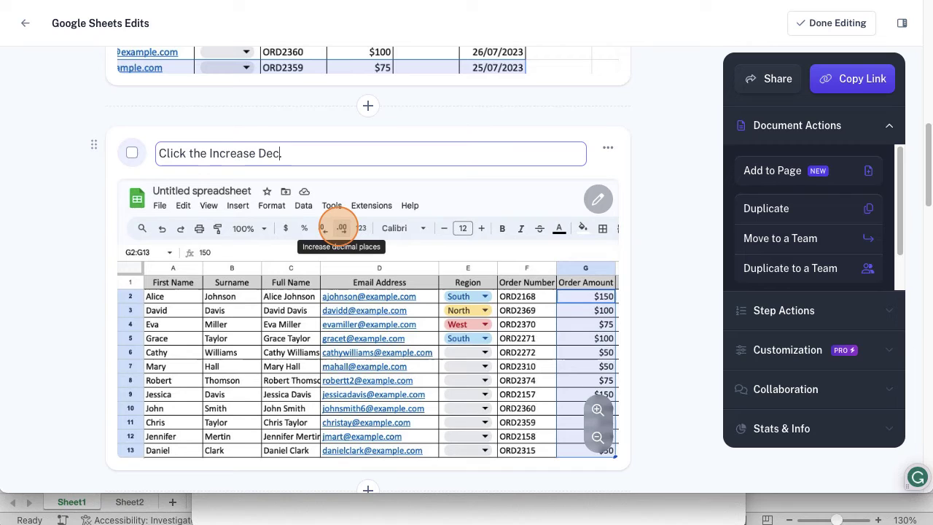
{"action": "type", "text": "imal Plac"}
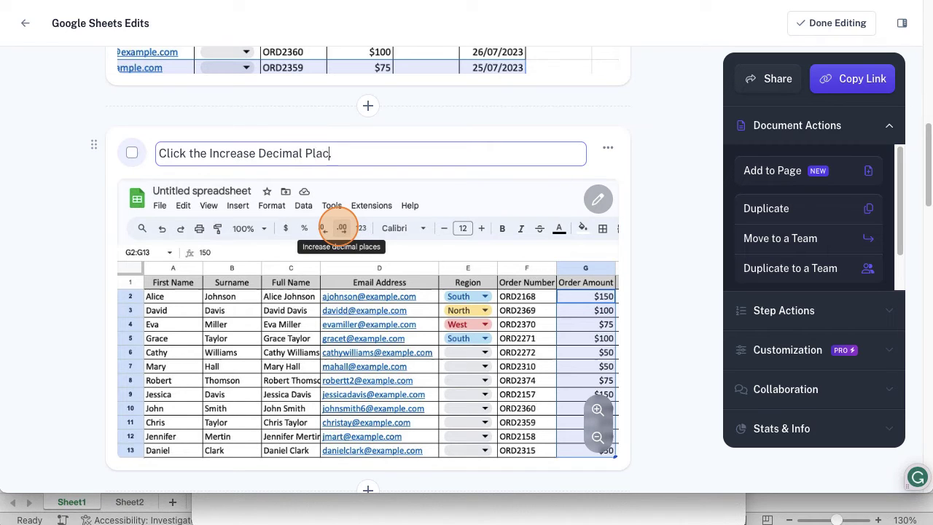
{"action": "type", "text": "es button."}
Bold 'Increase Decimal Places' in step 3's description.
{"action": "left_click_drag", "start_coordinate": [210, 153], "coordinate": [340, 152]}
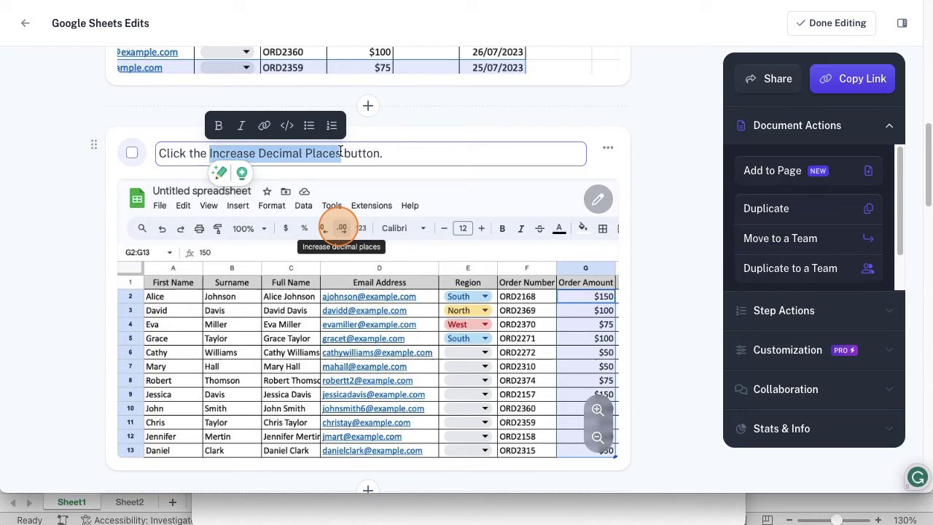
{"action": "left_click", "coordinate": [218, 127]}
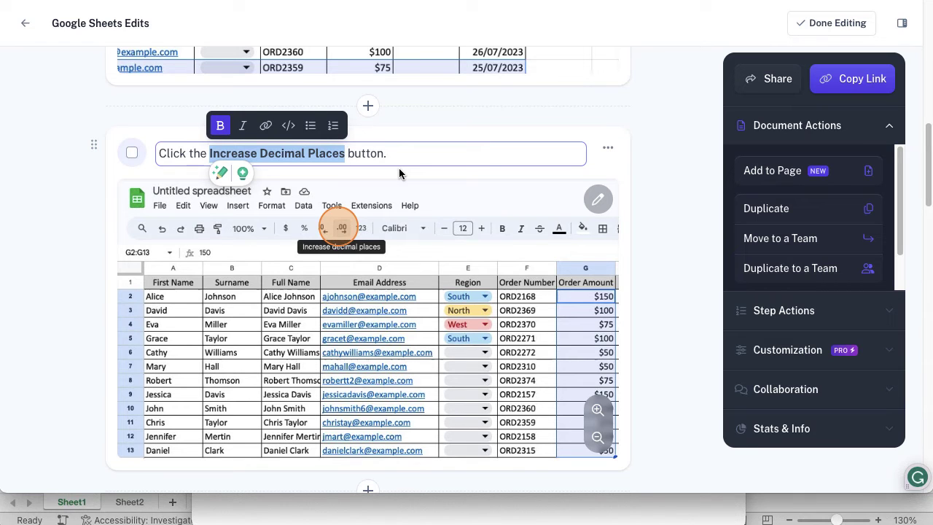
{"action": "left_click", "coordinate": [374, 111]}
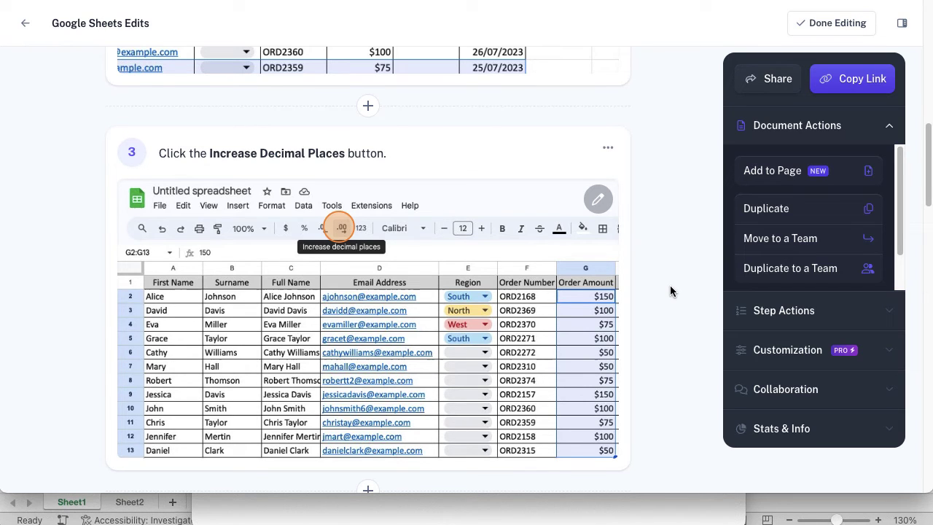
Leave edit mode with Done Editing and return to the top of the 'Google Sheets Edits' guide.
{"action": "scroll", "coordinate": [670, 290], "scroll_direction": "down", "scroll_amount": 7}
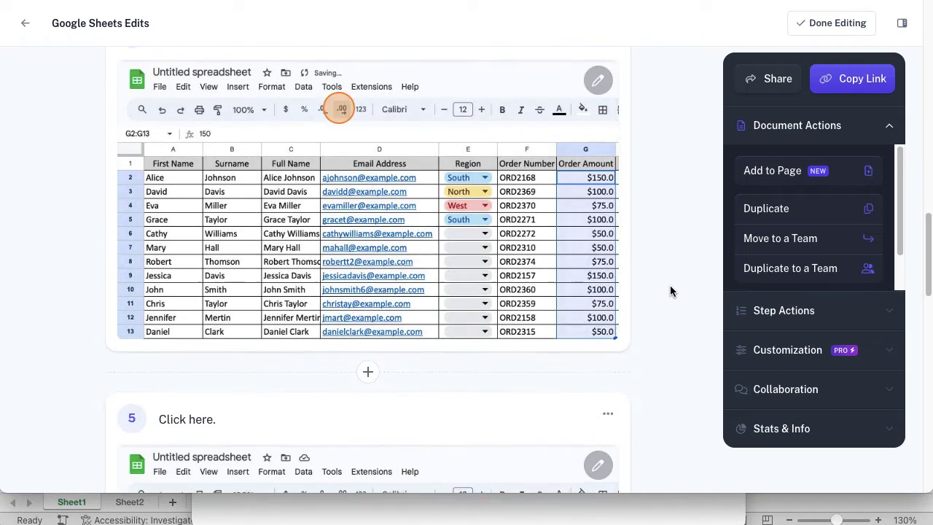
{"action": "scroll", "coordinate": [669, 291], "scroll_direction": "down", "scroll_amount": 11}
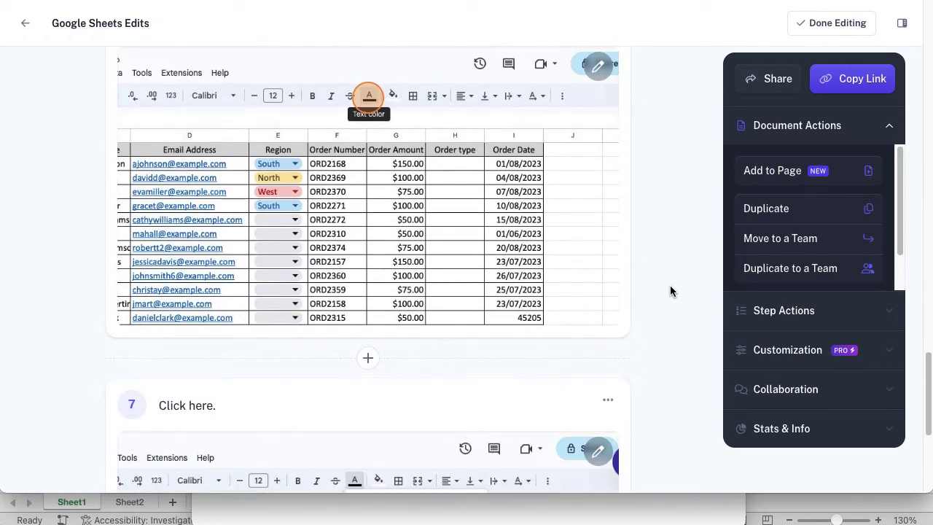
{"action": "scroll", "coordinate": [669, 291], "scroll_direction": "down", "scroll_amount": 4}
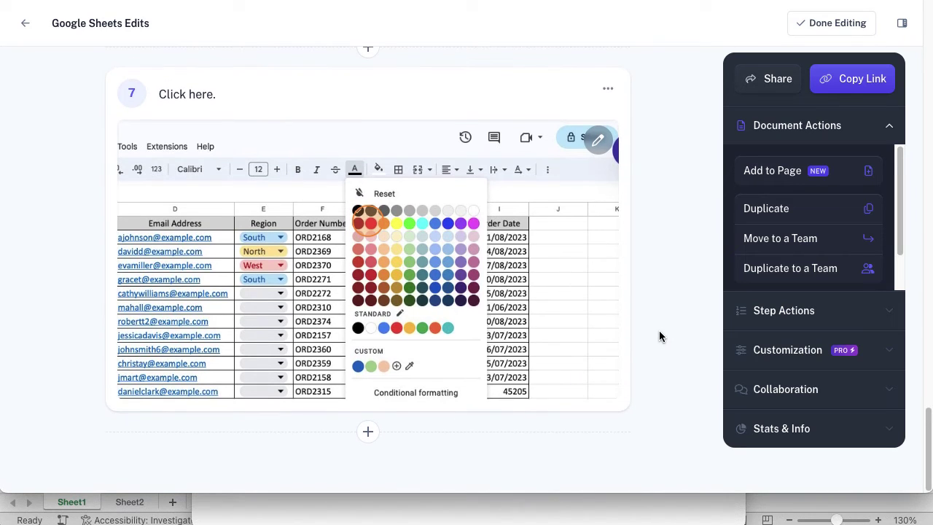
{"action": "left_click", "coordinate": [823, 27]}
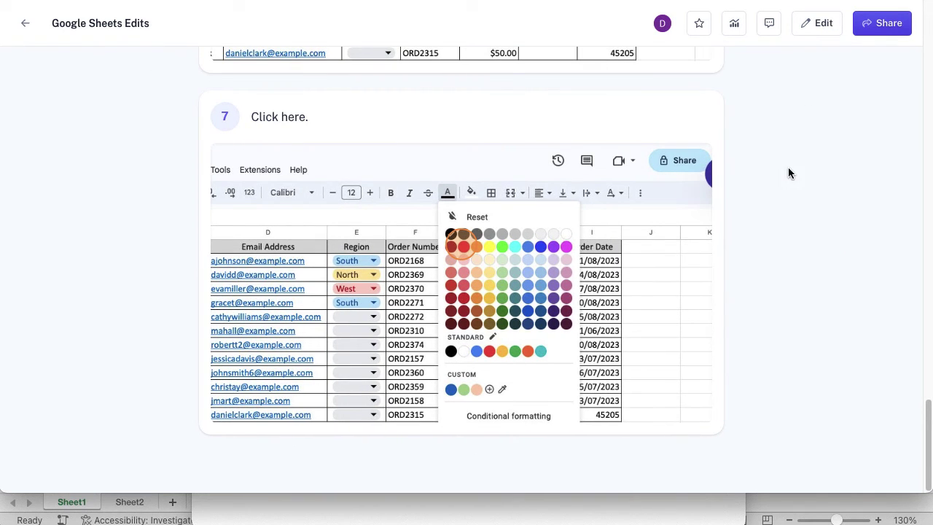
{"action": "scroll", "coordinate": [787, 170], "scroll_direction": "up", "scroll_amount": 5}
{"action": "scroll", "coordinate": [788, 171], "scroll_direction": "up", "scroll_amount": 5}
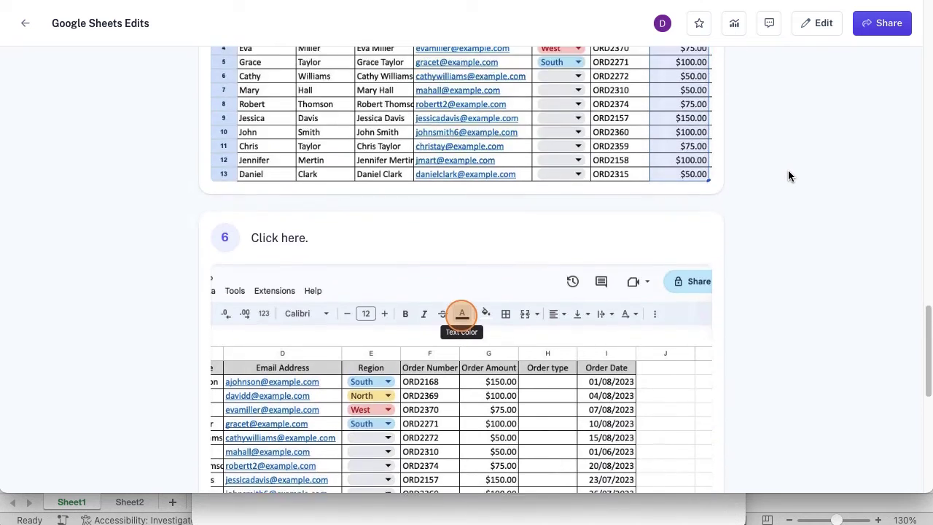
{"action": "scroll", "coordinate": [788, 176], "scroll_direction": "up", "scroll_amount": 10}
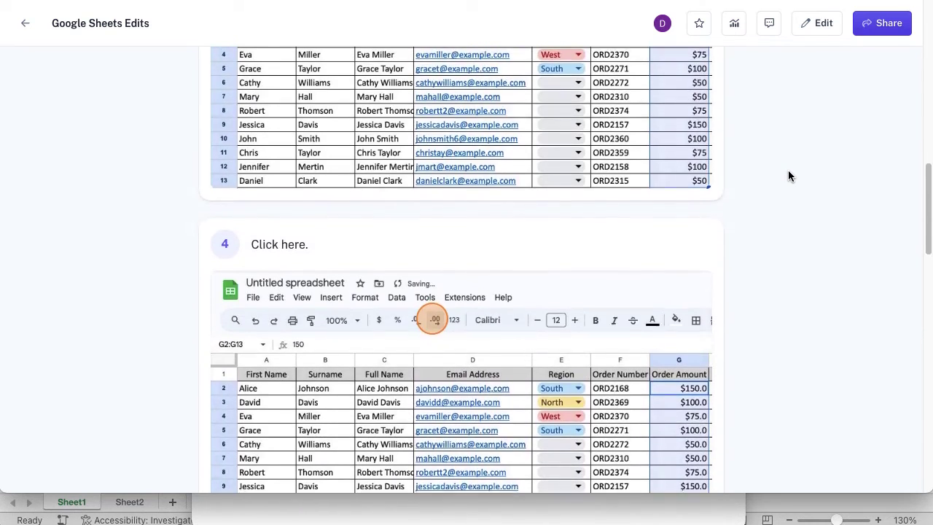
{"action": "scroll", "coordinate": [787, 176], "scroll_direction": "up", "scroll_amount": 1}
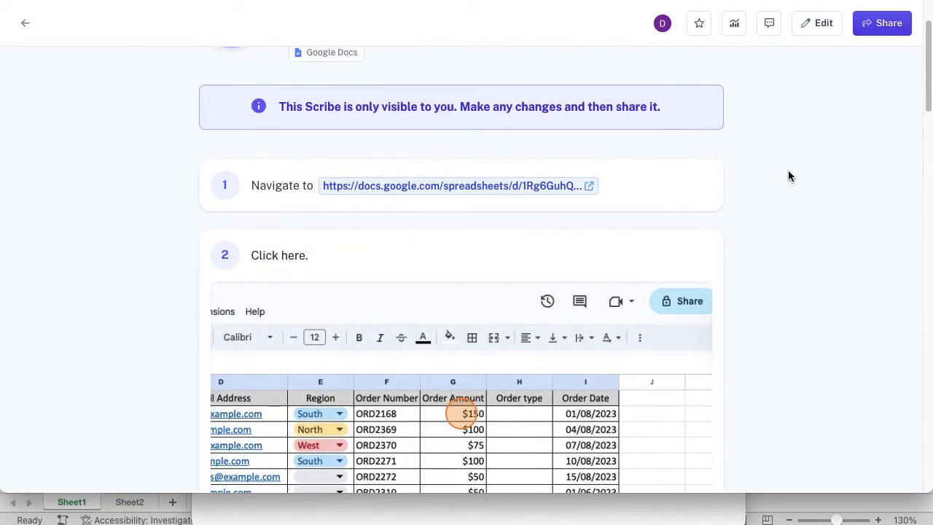
{"action": "scroll", "coordinate": [788, 176], "scroll_direction": "up", "scroll_amount": 3}
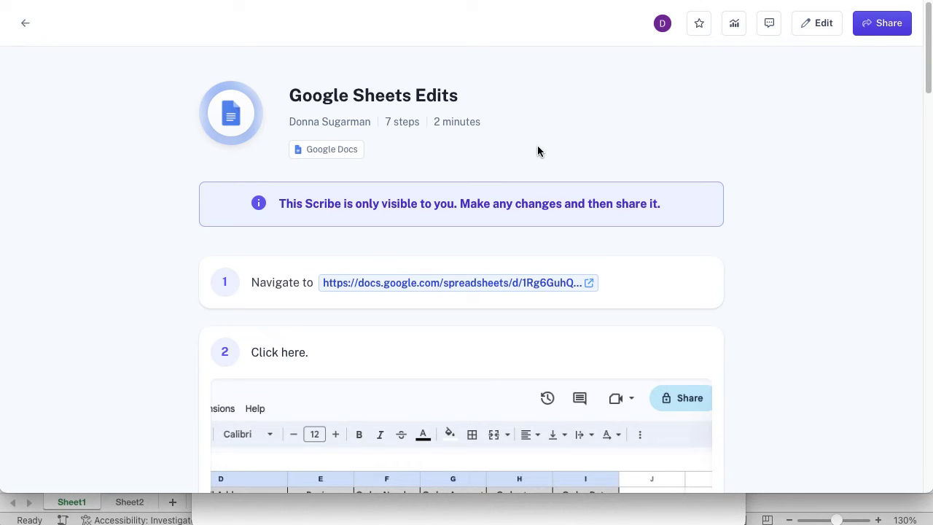
From the Share panel's Export options, export the guide using Export as PDF.
{"action": "left_click", "coordinate": [878, 28]}
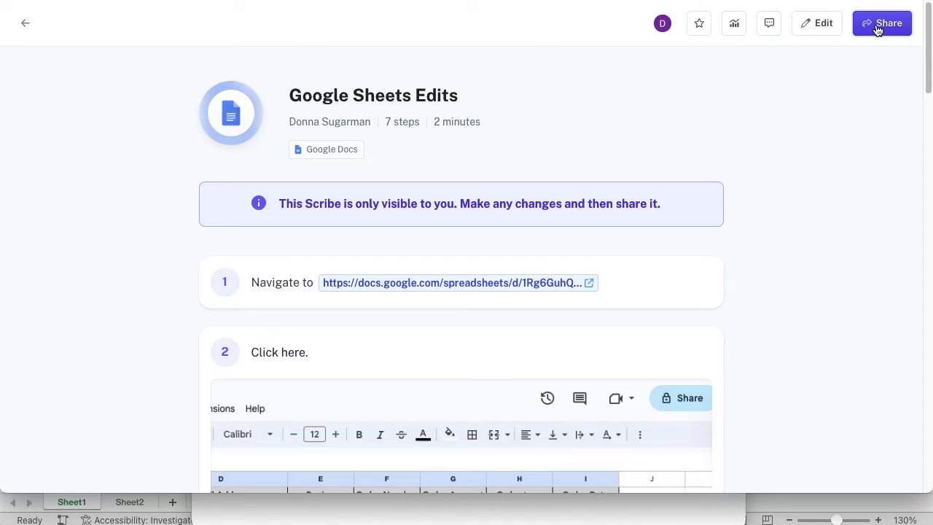
{"action": "left_click", "coordinate": [878, 28]}
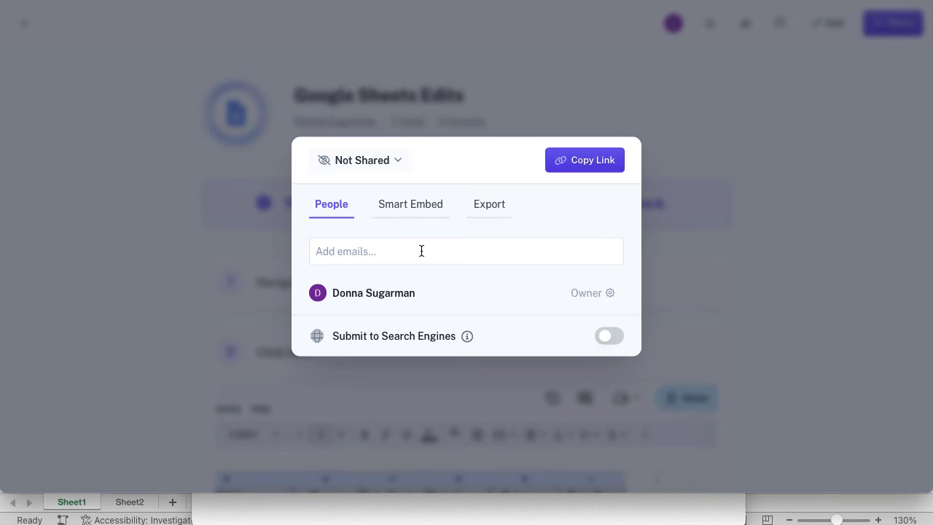
{"action": "left_click", "coordinate": [486, 209]}
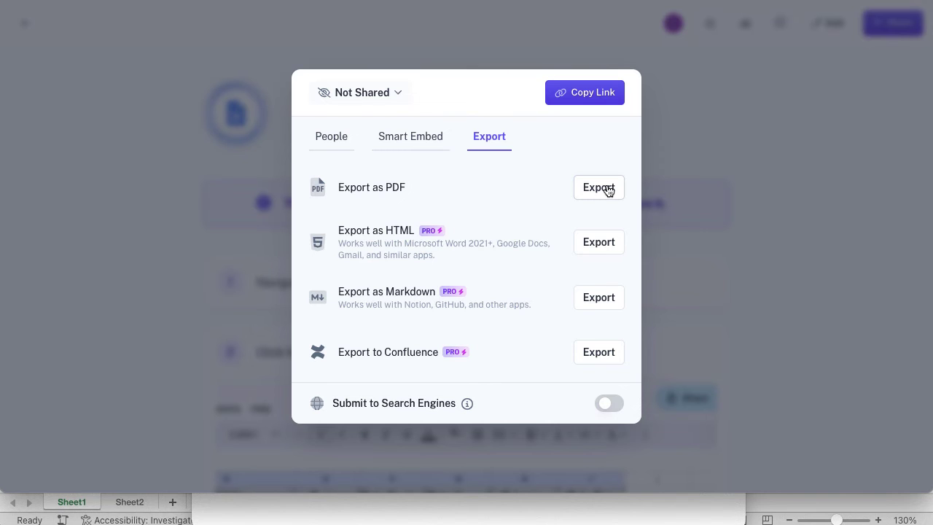
{"action": "left_click", "coordinate": [427, 142]}
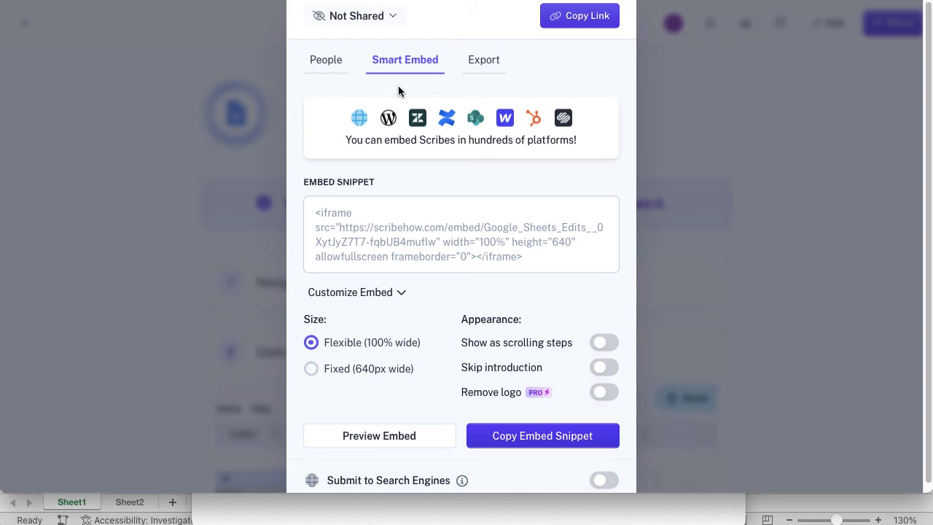
{"action": "left_click", "coordinate": [478, 59]}
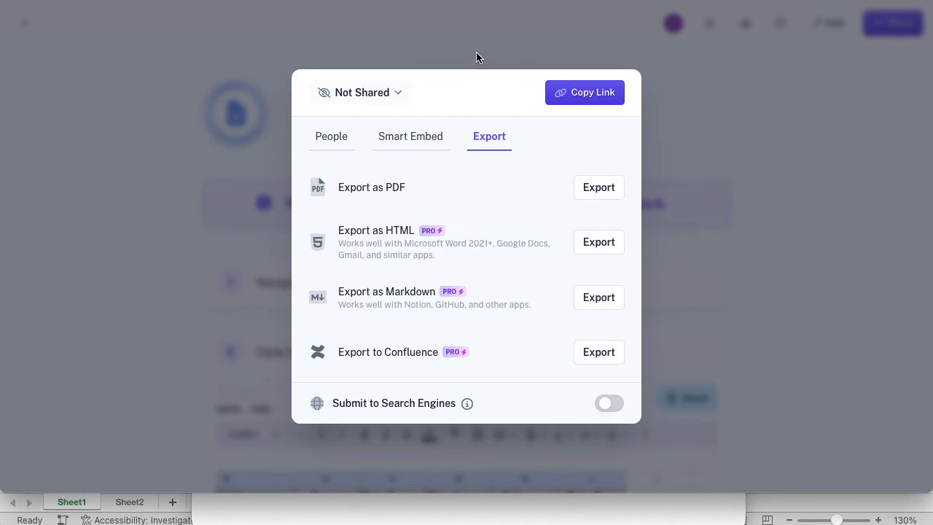
{"action": "left_click", "coordinate": [600, 194]}
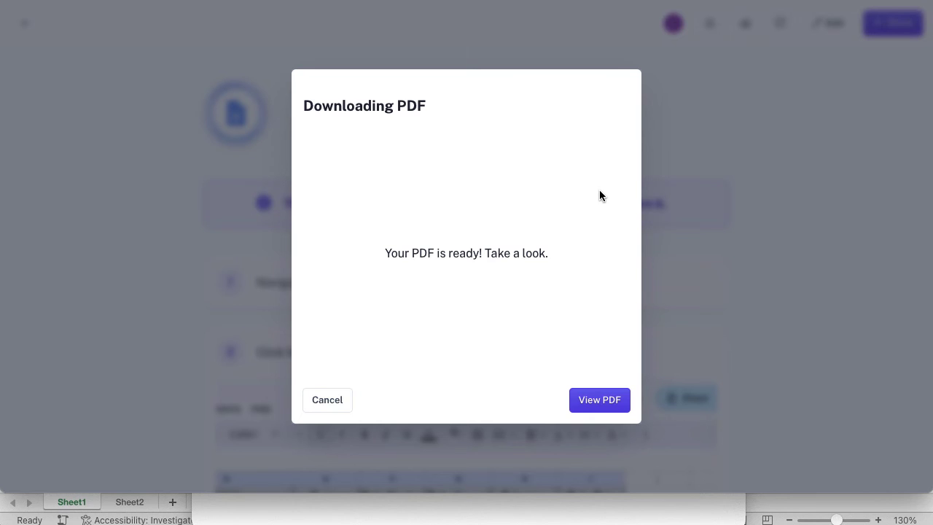
{"action": "left_click", "coordinate": [590, 400]}
View the exported PDF and scroll through all four pages to the end.
{"action": "left_click", "coordinate": [591, 400]}
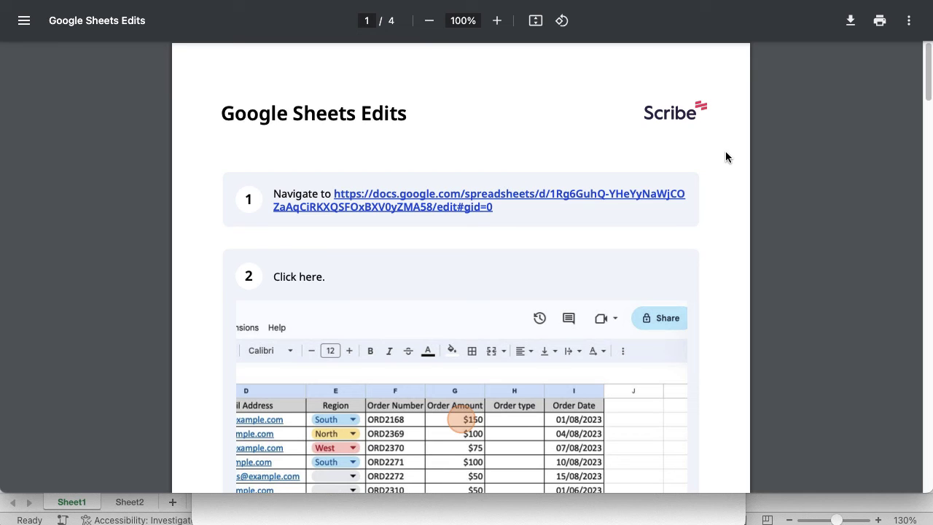
{"action": "scroll", "coordinate": [726, 156], "scroll_direction": "down", "scroll_amount": 3}
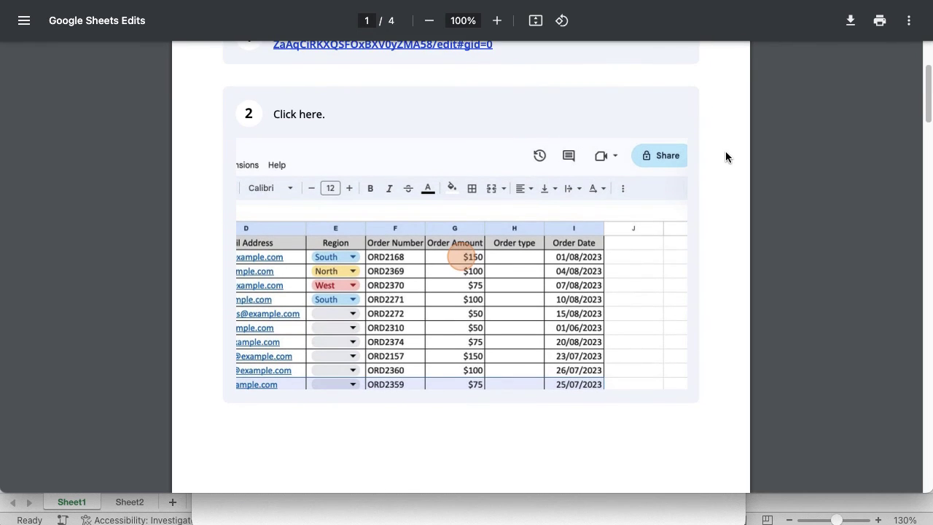
{"action": "scroll", "coordinate": [726, 156], "scroll_direction": "down", "scroll_amount": 6}
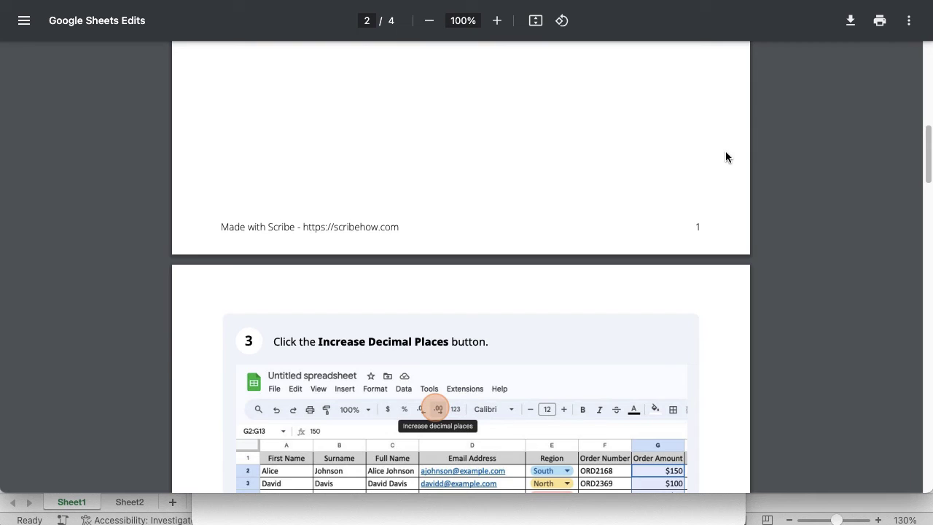
{"action": "scroll", "coordinate": [726, 156], "scroll_direction": "down", "scroll_amount": 3}
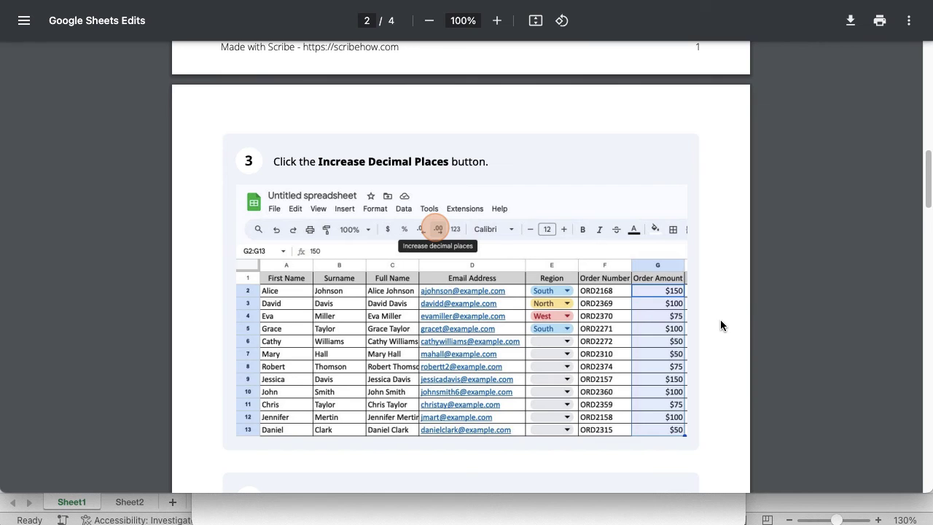
{"action": "scroll", "coordinate": [720, 325], "scroll_direction": "down", "scroll_amount": 2}
{"action": "scroll", "coordinate": [720, 325], "scroll_direction": "down", "scroll_amount": 4}
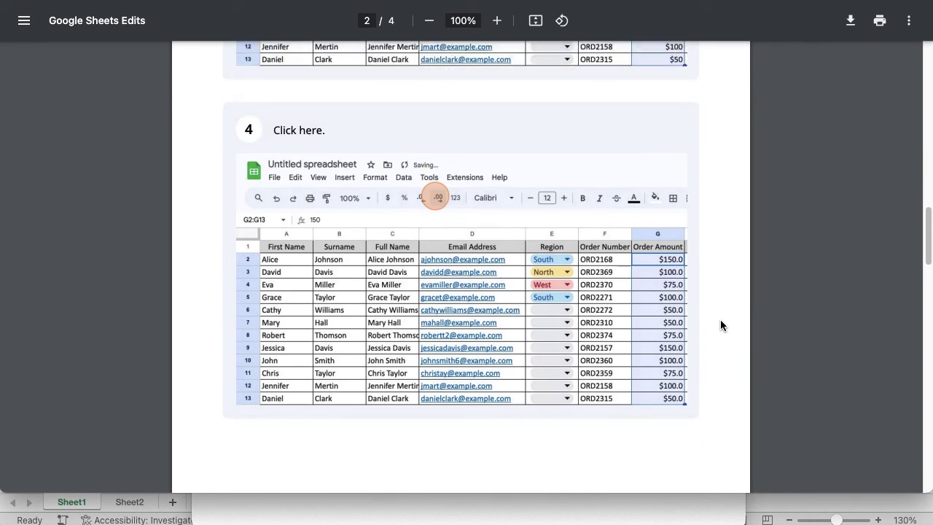
{"action": "scroll", "coordinate": [720, 325], "scroll_direction": "down", "scroll_amount": 10}
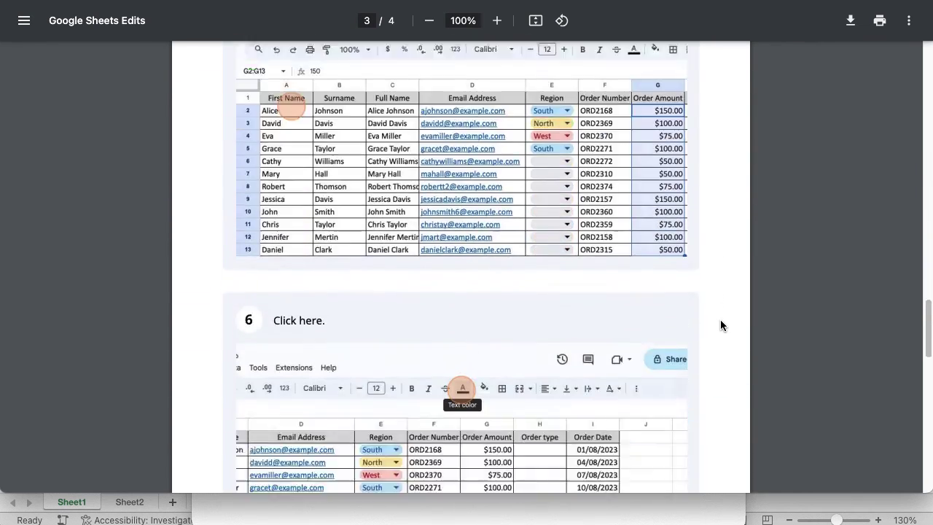
{"action": "scroll", "coordinate": [720, 325], "scroll_direction": "down", "scroll_amount": 10}
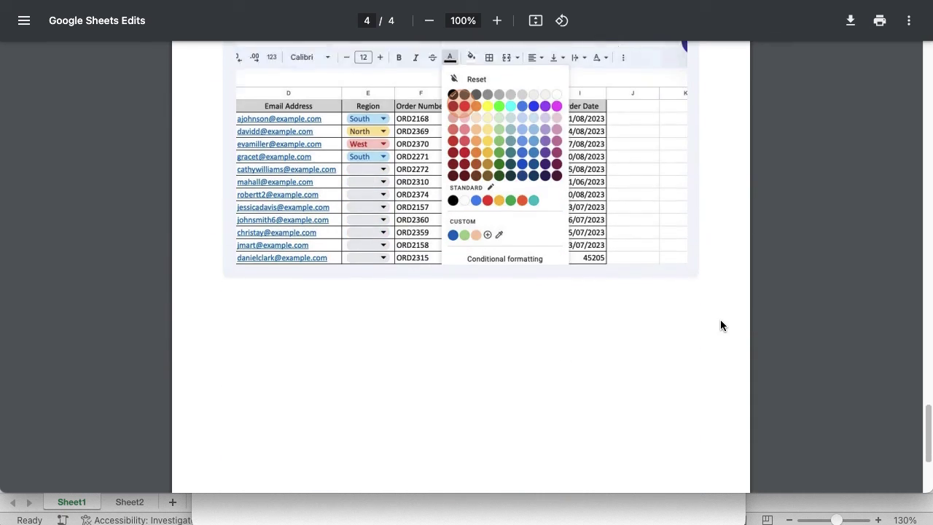
{"action": "scroll", "coordinate": [720, 325], "scroll_direction": "down", "scroll_amount": 1}
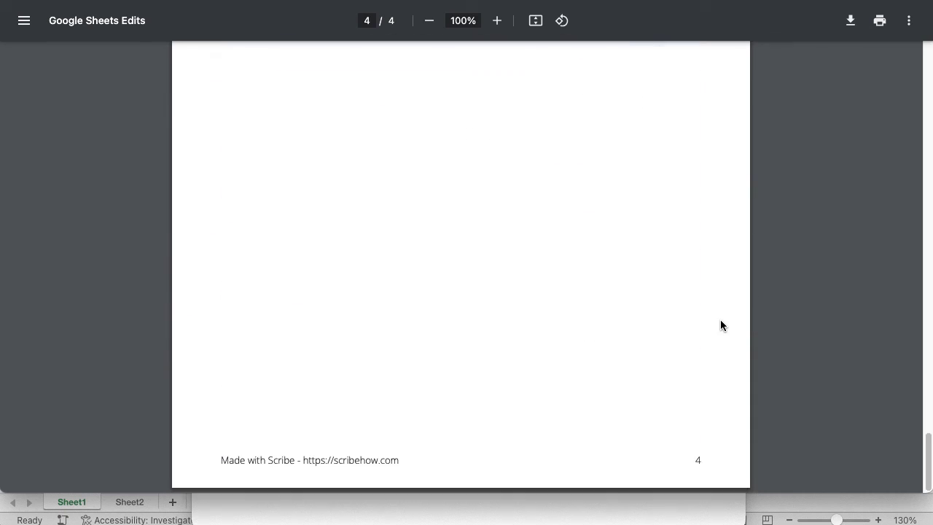